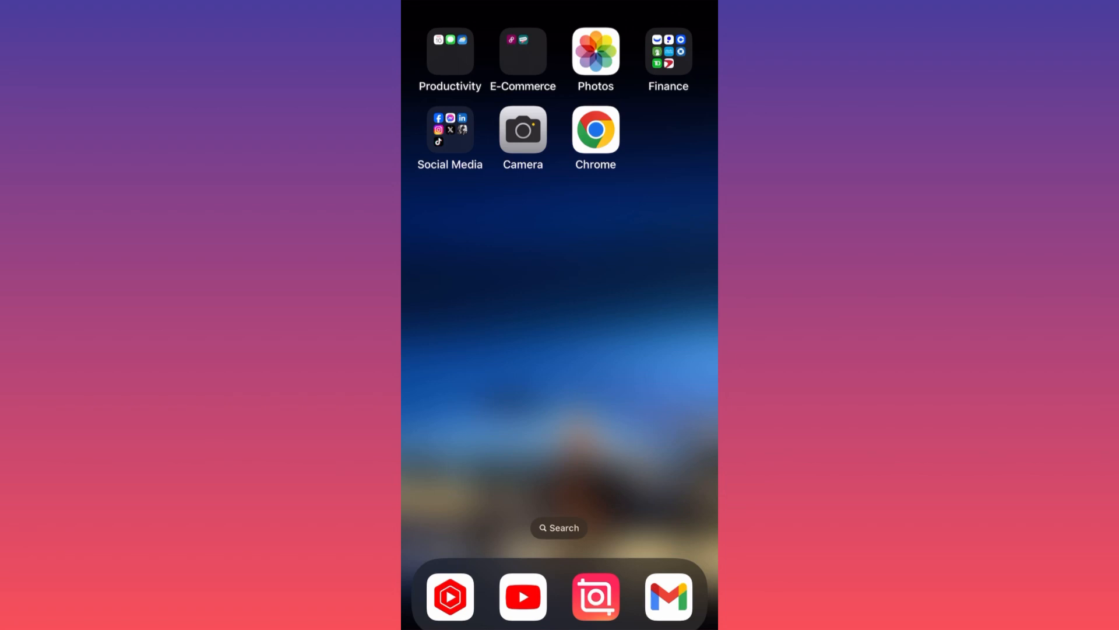
# Step: Open the social media apps collection on the Home Screen
pyautogui.click(449, 129)
# Step: Launch Instagram and bring up the options menu for the Food Club reel
pyautogui.click(486, 296)
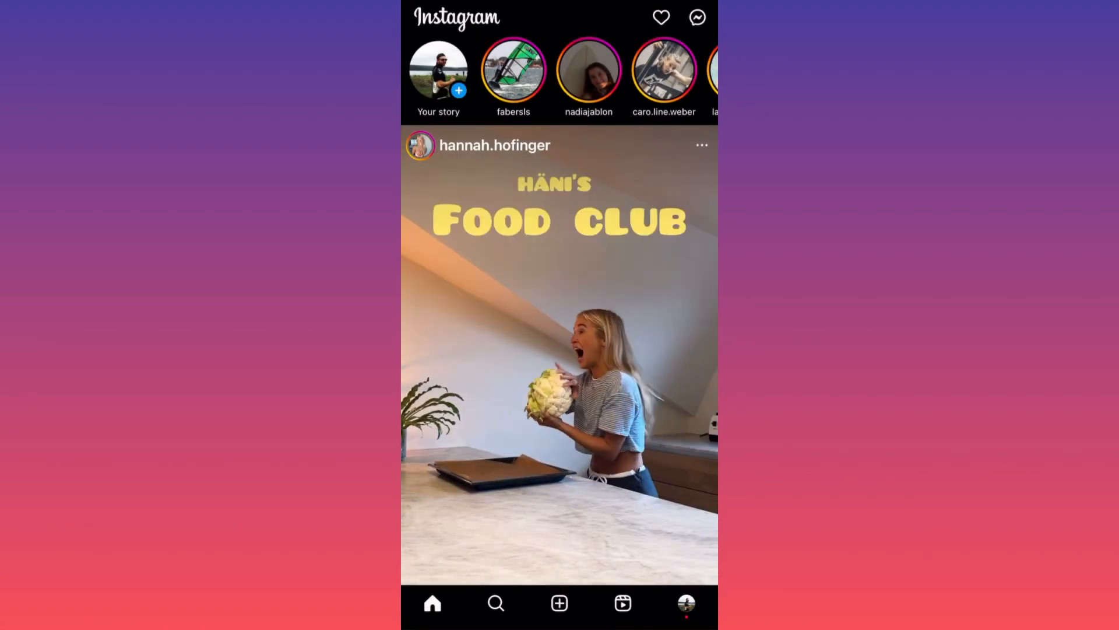
pyautogui.scroll(-2, 560, 351)
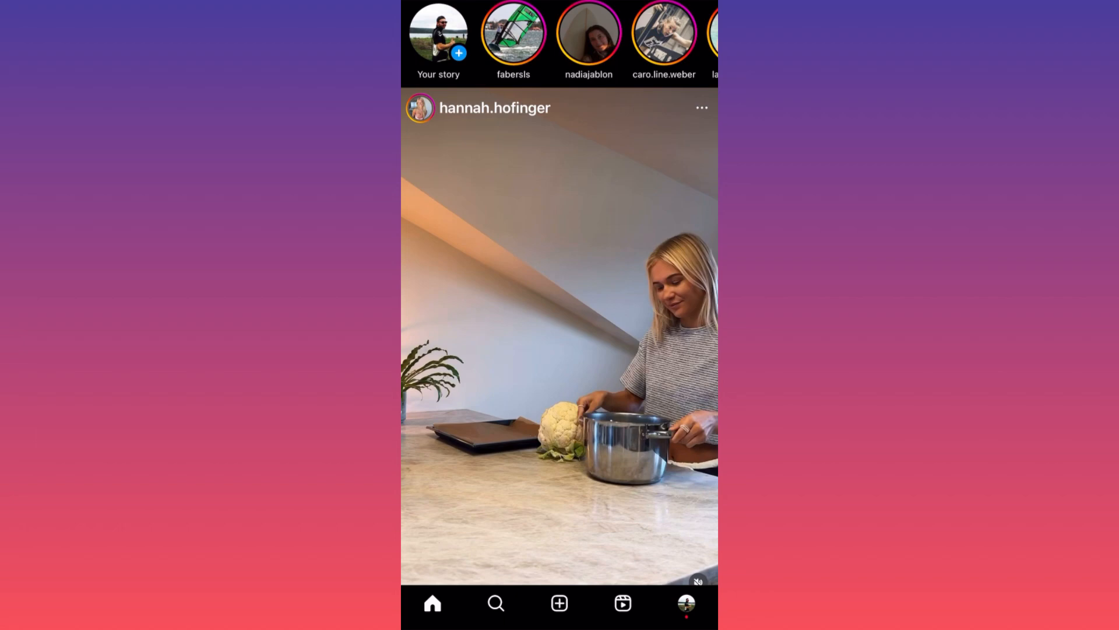
pyautogui.scroll(2, 560, 350)
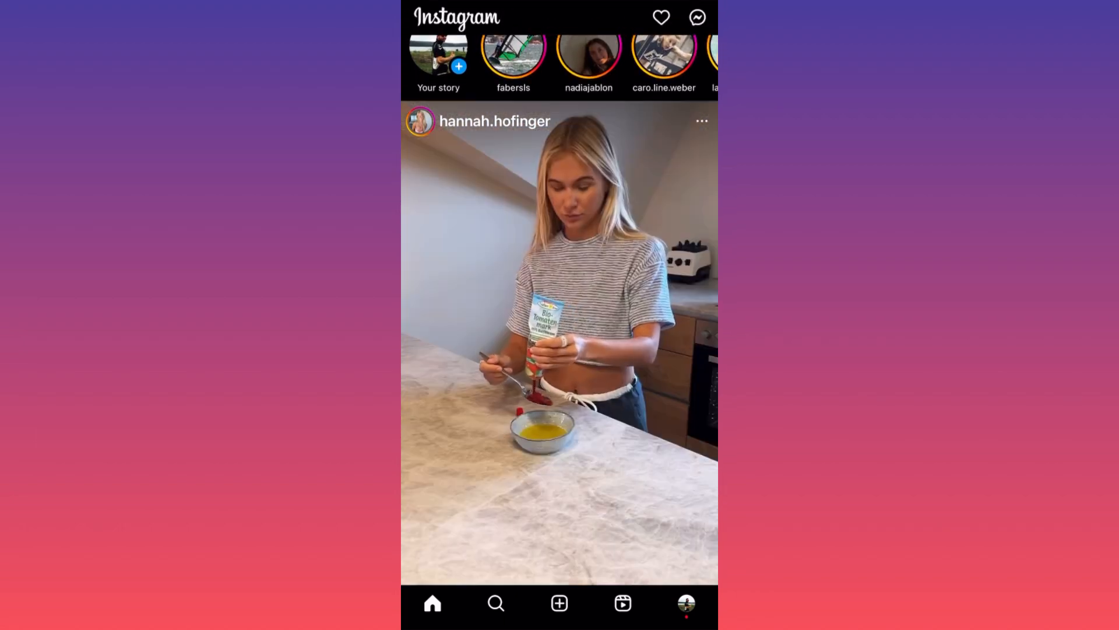
pyautogui.click(701, 121)
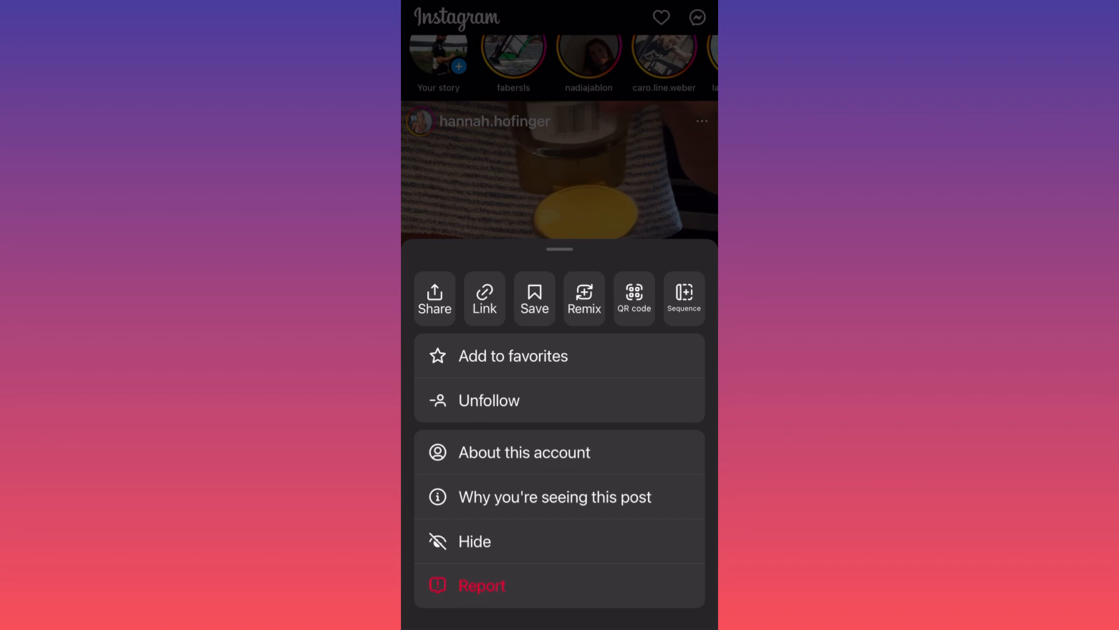
# Step: Copy the Food Club reel's link to the clipboard
pyautogui.click(485, 297)
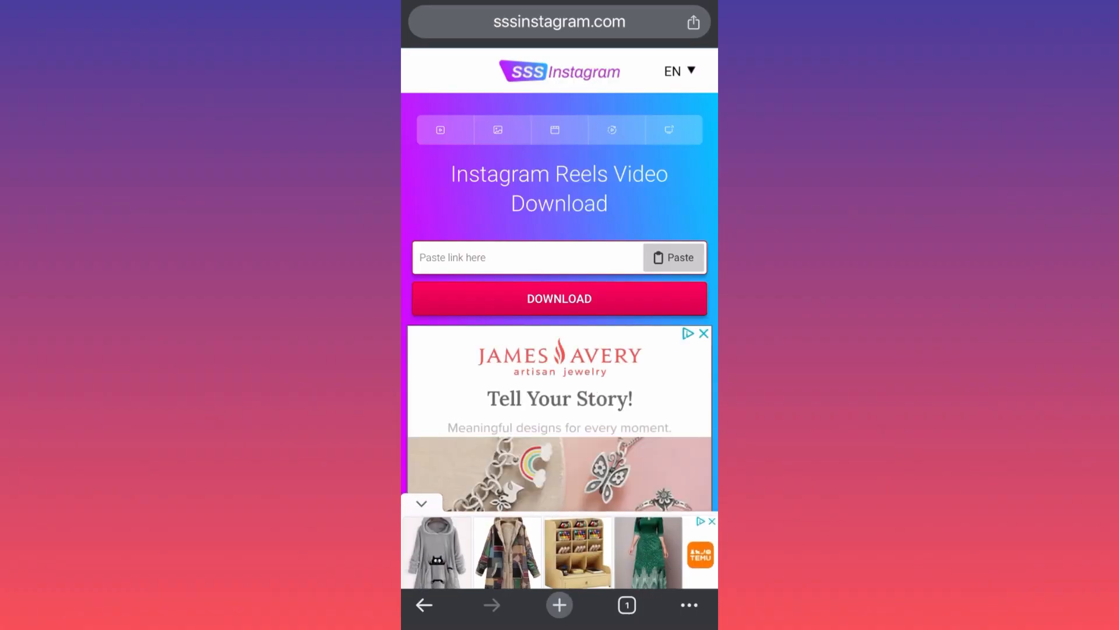
# Step: Paste the copied reel link into the 'Paste link here' field and submit it with DOWNLOAD
pyautogui.click(527, 257)
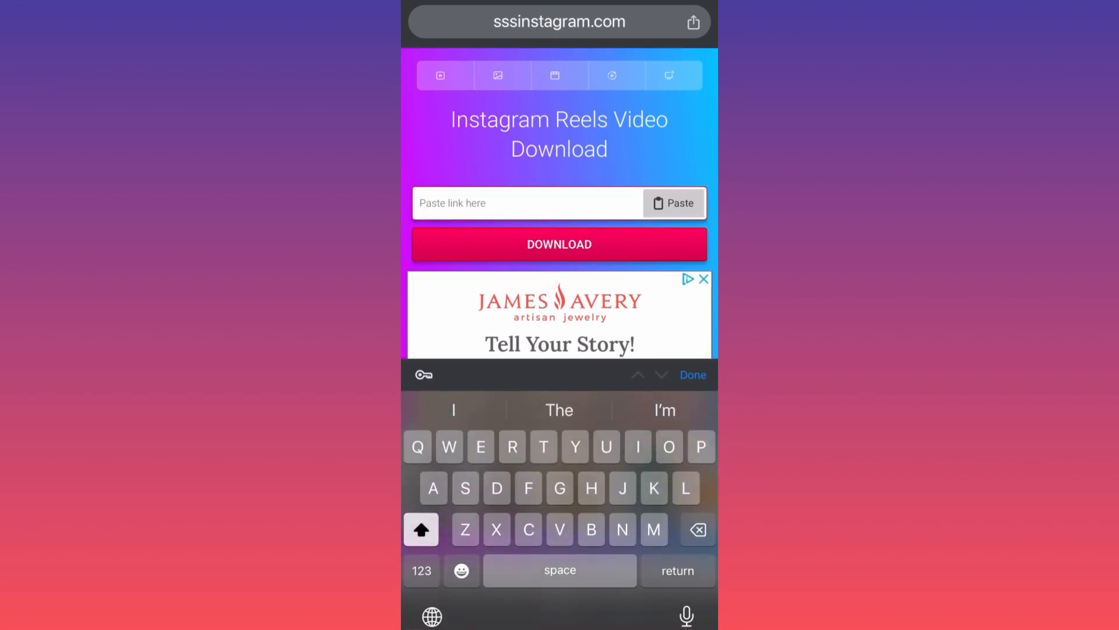
pyautogui.click(527, 204)
pyautogui.click(443, 169)
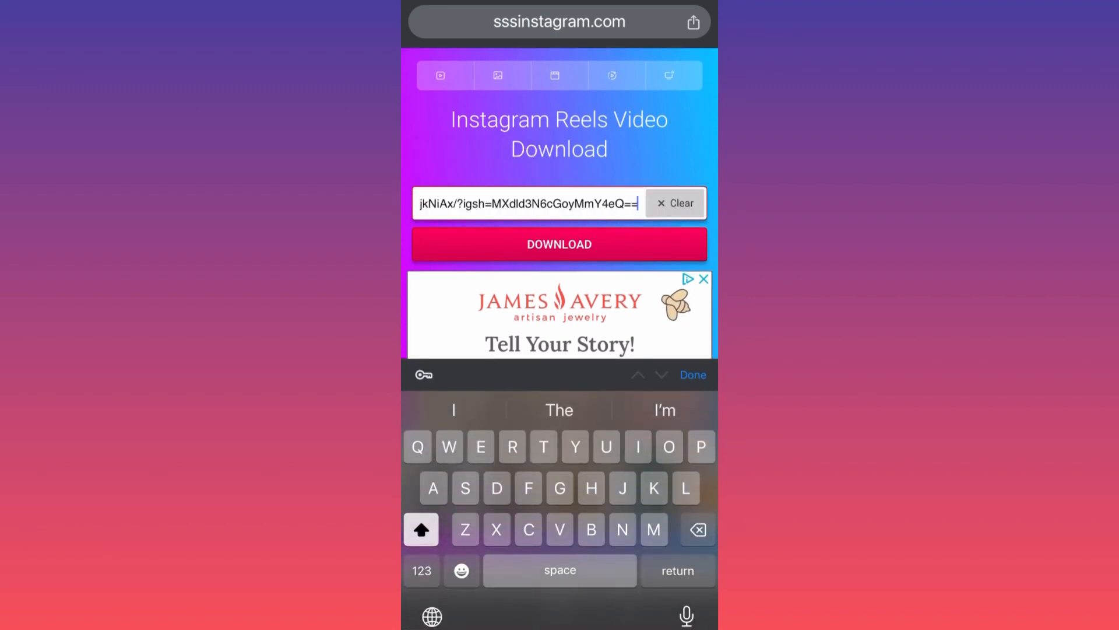
pyautogui.click(559, 245)
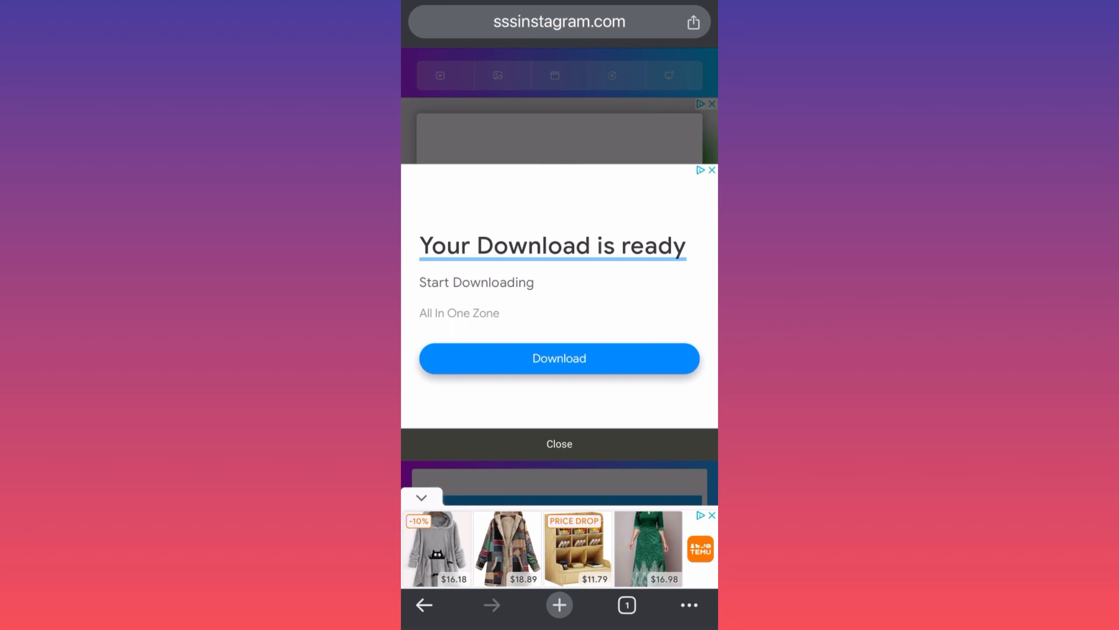
# Step: Dismiss the pop-up ad to reveal the Food Club reel preview with its Download button
pyautogui.click(559, 443)
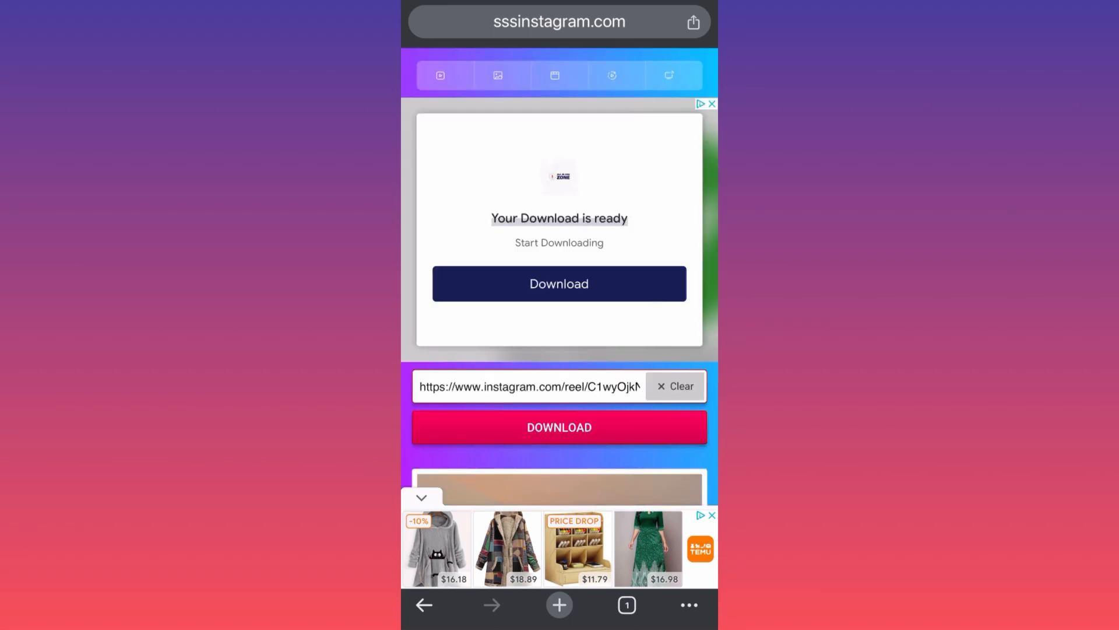
pyautogui.scroll(-5, 560, 349)
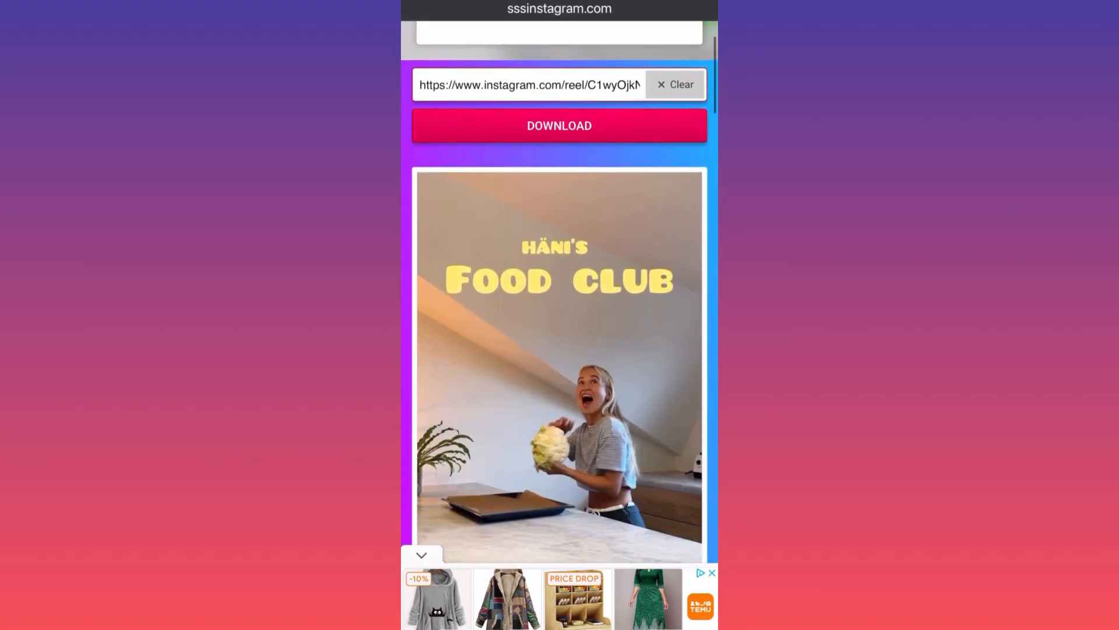
pyautogui.scroll(-3, 560, 351)
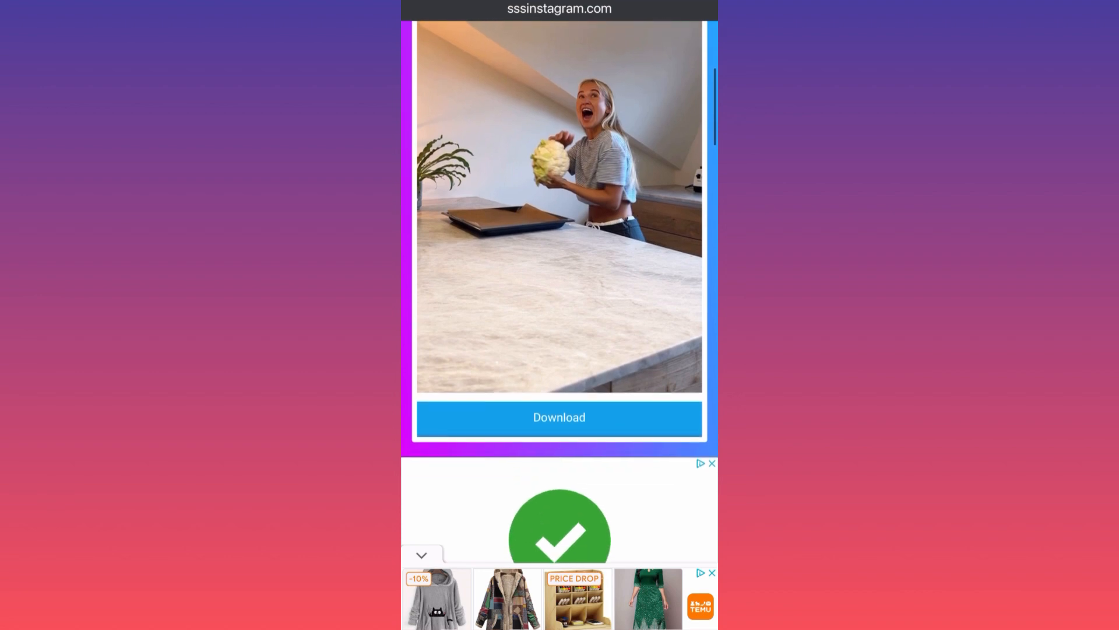
pyautogui.scroll(2, 560, 351)
pyautogui.scroll(-4, 560, 350)
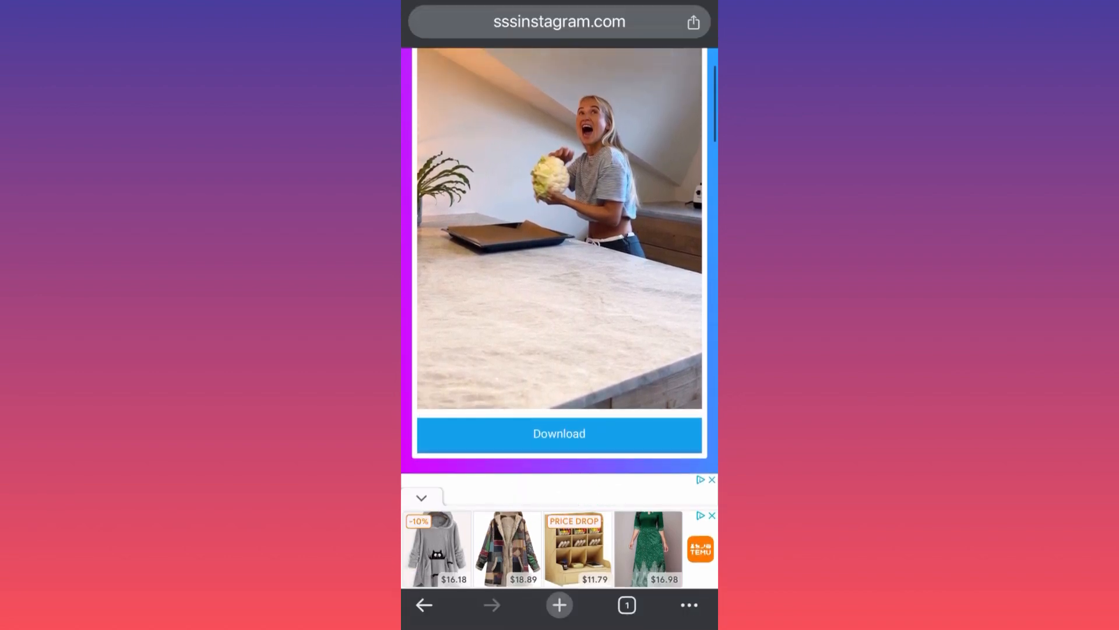
pyautogui.scroll(6, 560, 349)
pyautogui.scroll(-4, 560, 351)
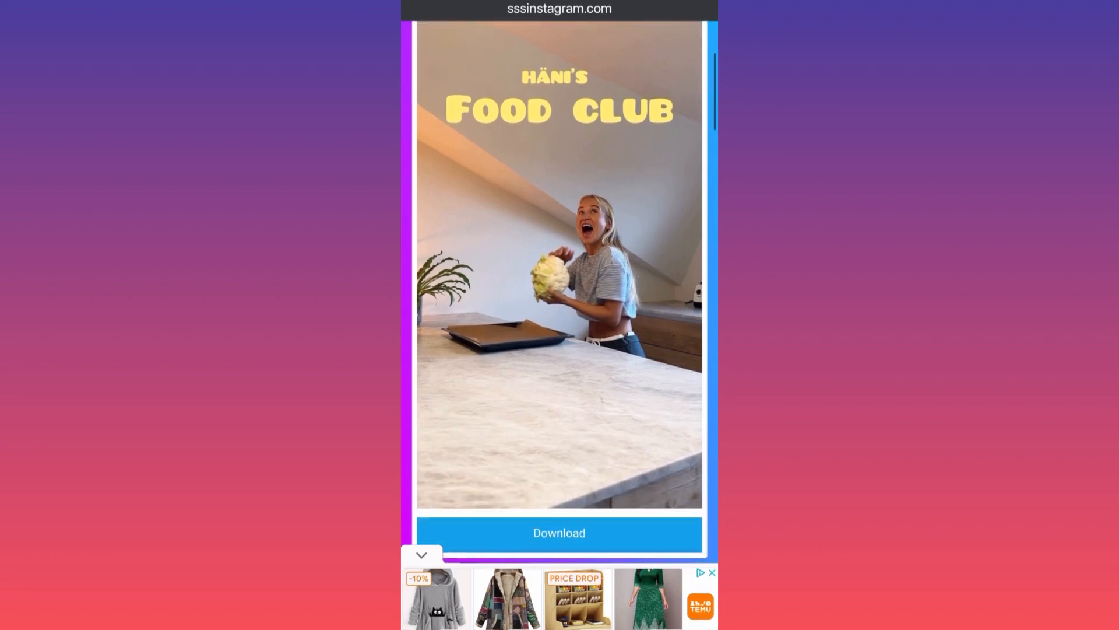
pyautogui.scroll(5, 559, 349)
pyautogui.scroll(1, 560, 351)
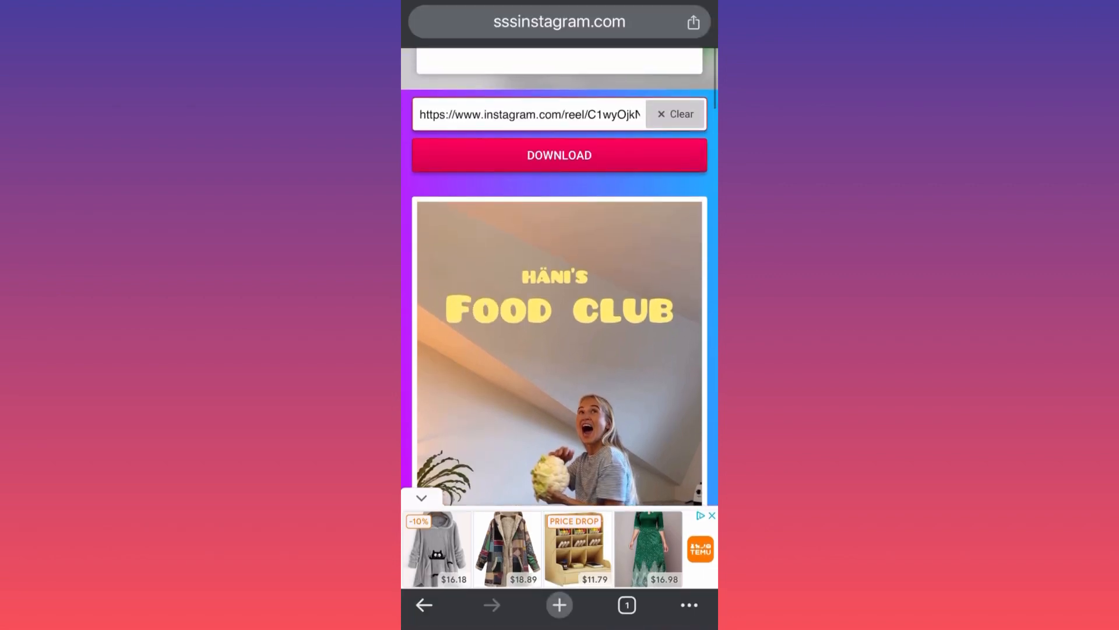
pyautogui.scroll(4, 560, 263)
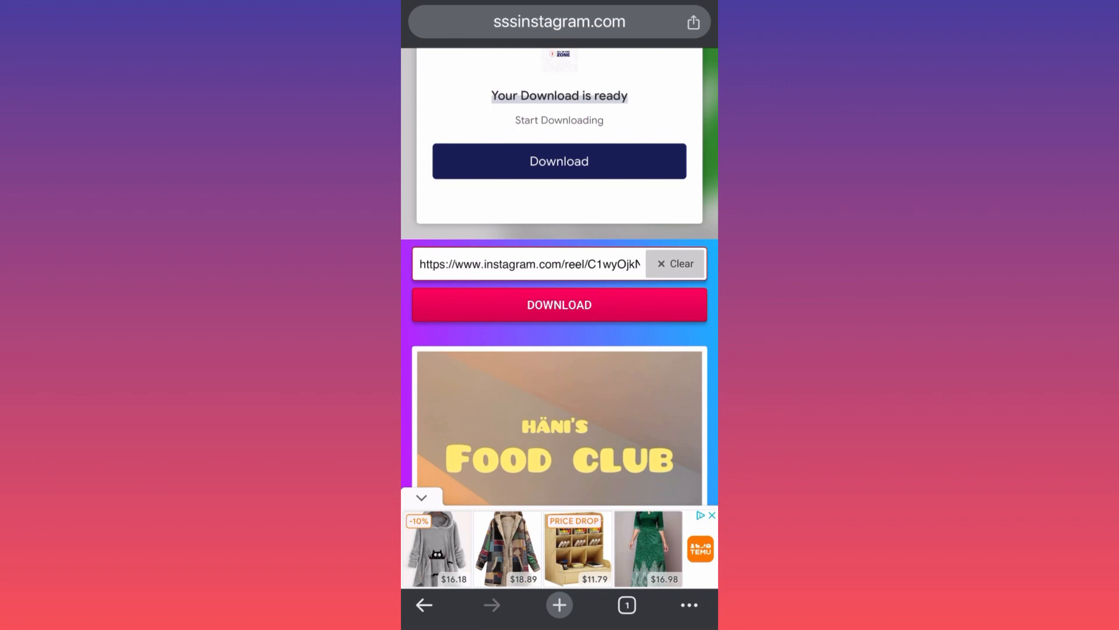
pyautogui.scroll(-5, 560, 350)
pyautogui.scroll(-2, 560, 350)
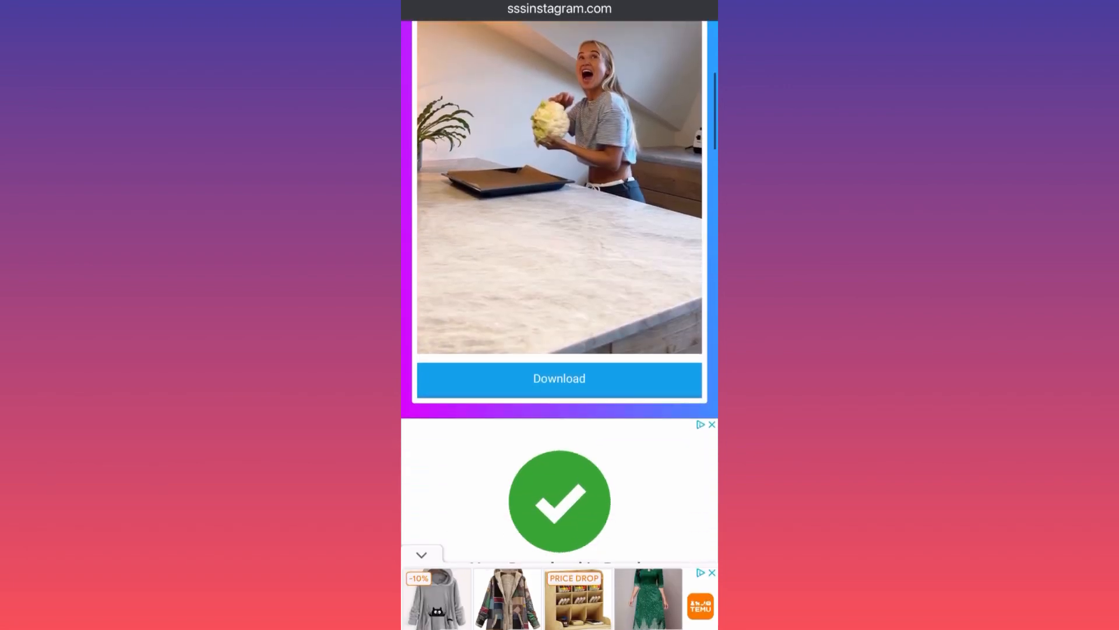
pyautogui.scroll(-3, 559, 315)
pyautogui.scroll(-5, 560, 315)
pyautogui.scroll(-5, 560, 315)
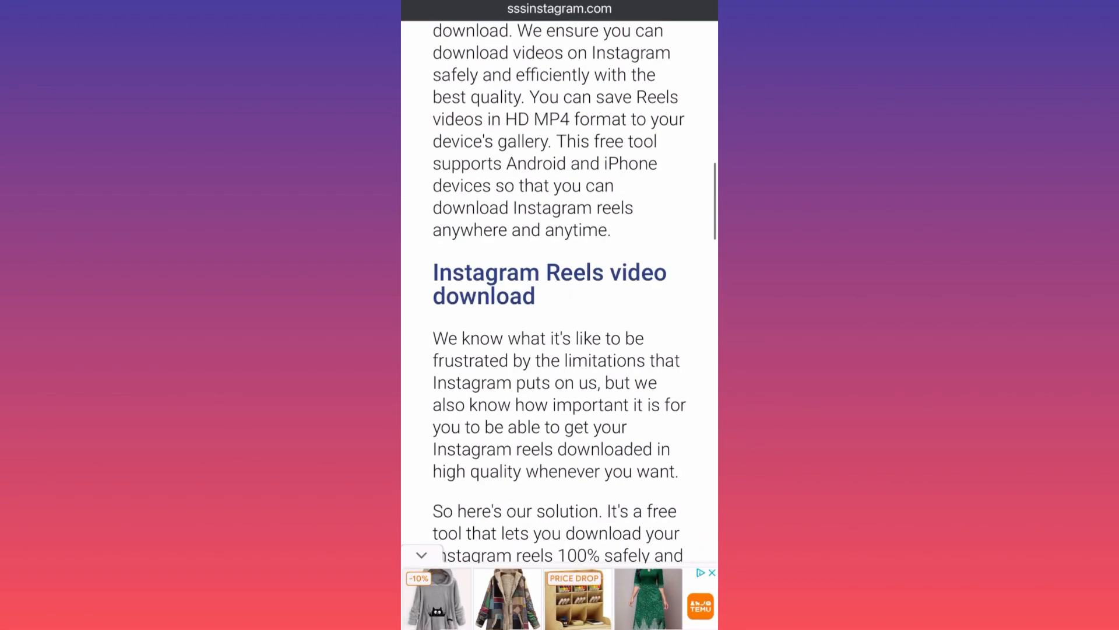
pyautogui.scroll(-2, 560, 314)
pyautogui.scroll(10, 560, 314)
pyautogui.scroll(10, 560, 315)
pyautogui.scroll(3, 560, 315)
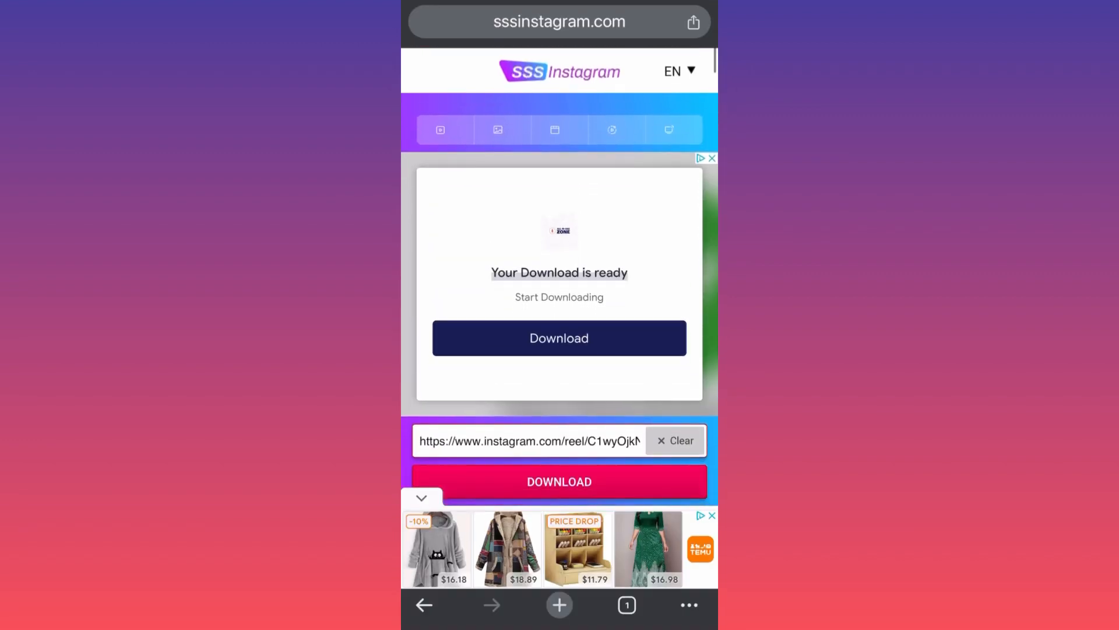